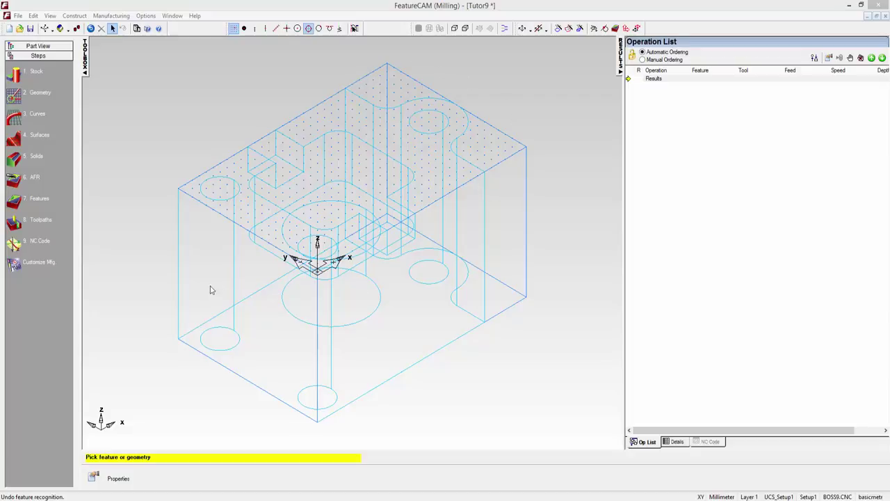
Step: Recognize the lower, left and right through-holes as multiple holes, leaving the central bore out
click(16, 204)
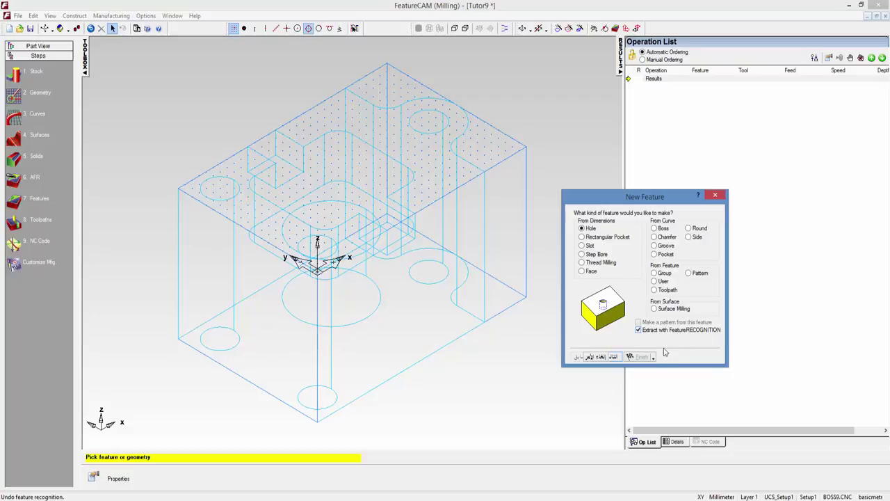
click(610, 356)
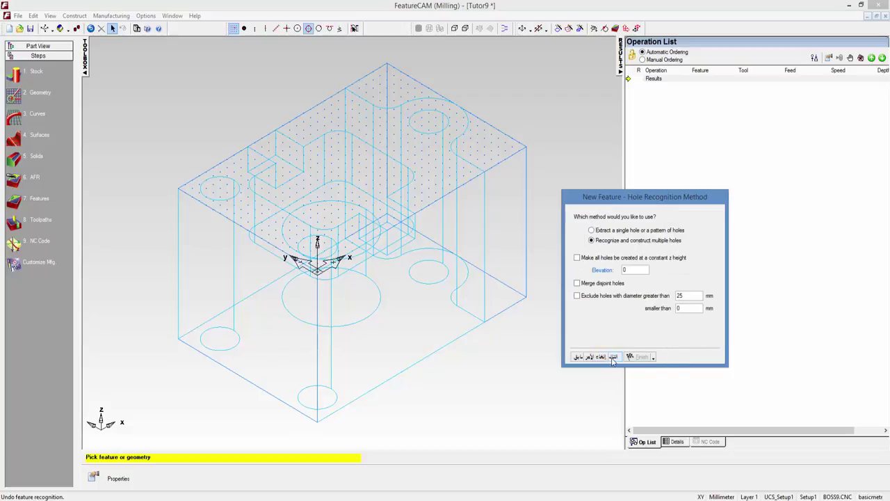
click(613, 357)
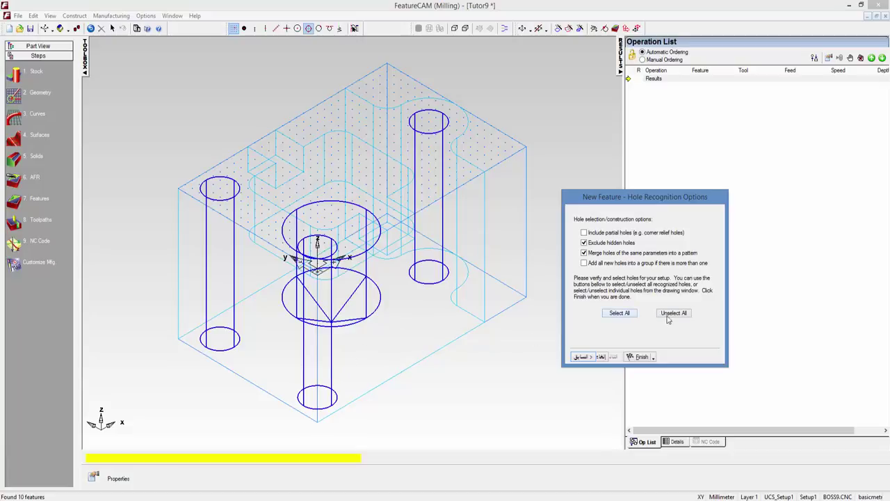
click(332, 367)
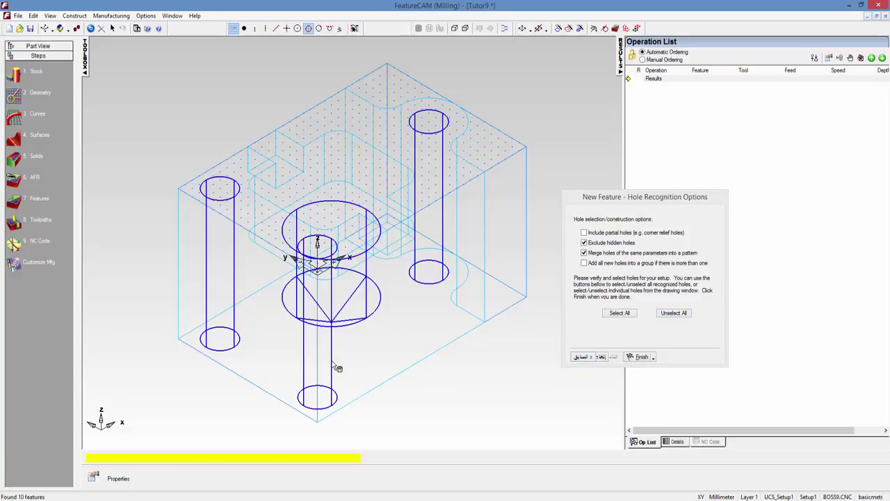
click(235, 310)
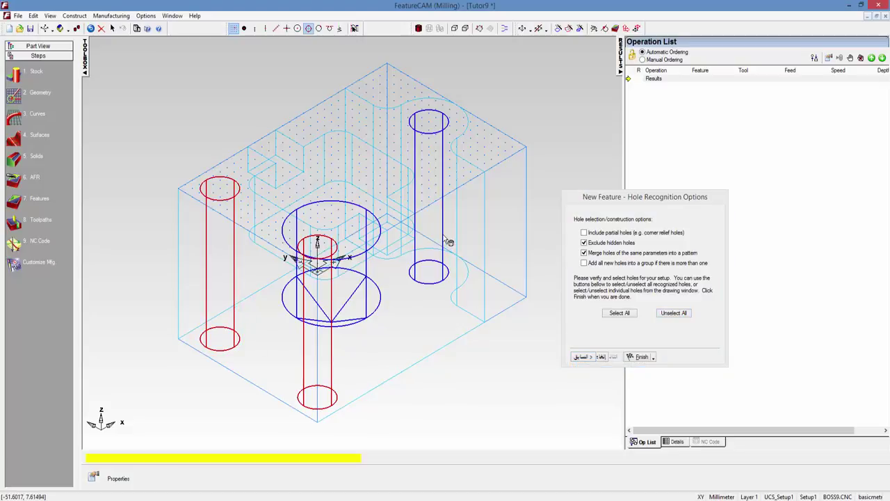
click(450, 275)
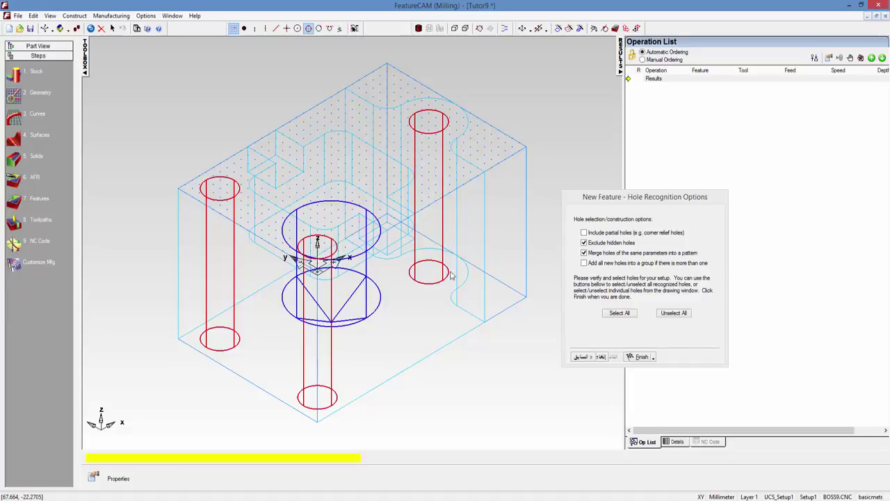
click(638, 356)
Step: Finish the hole pattern1 feature and simulate its spotdrill and drill operations on the stock
click(639, 357)
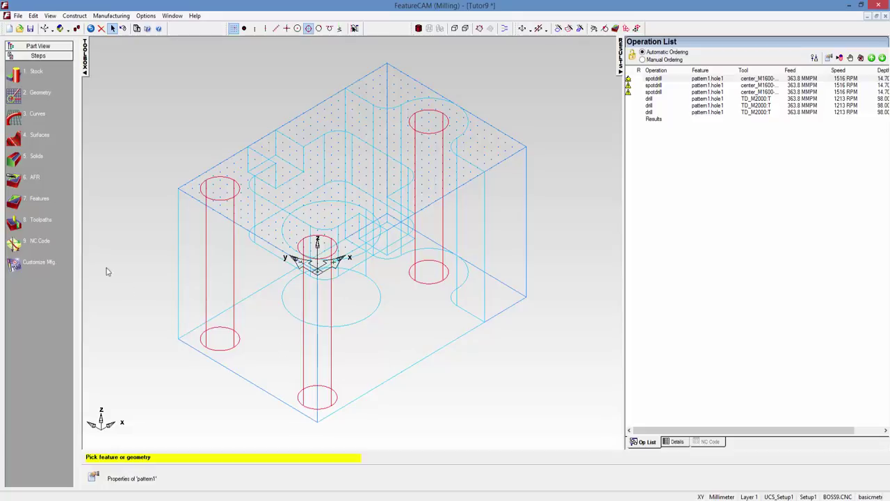
click(15, 224)
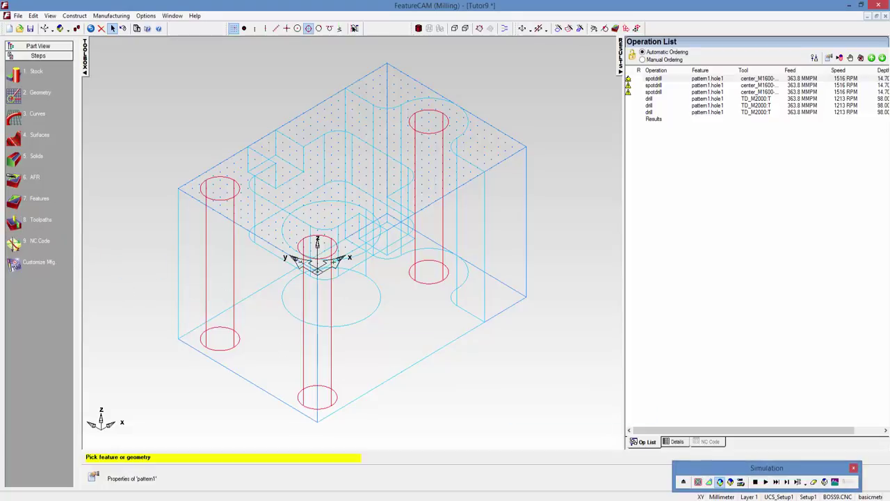
click(766, 483)
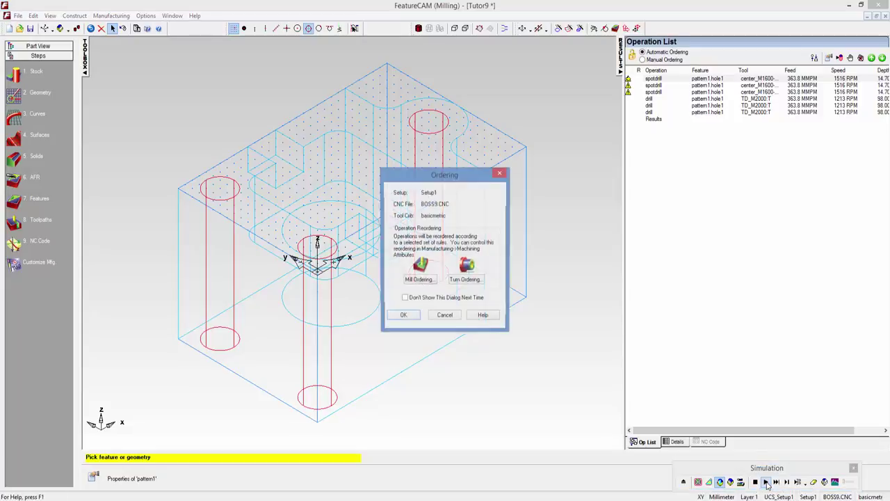
click(399, 316)
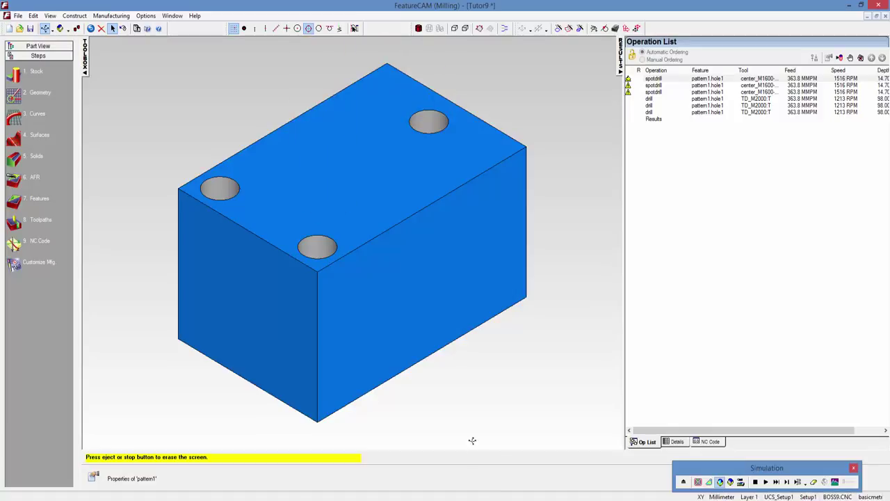
Step: Change pattern1's spotdrill tool from center_M1600 to center_M1250, giving 1940 RPM
double_click(627, 80)
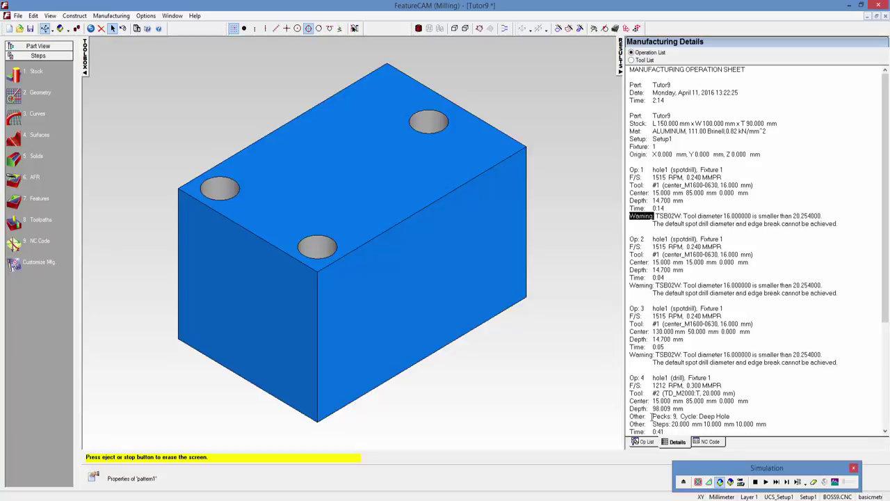
click(644, 442)
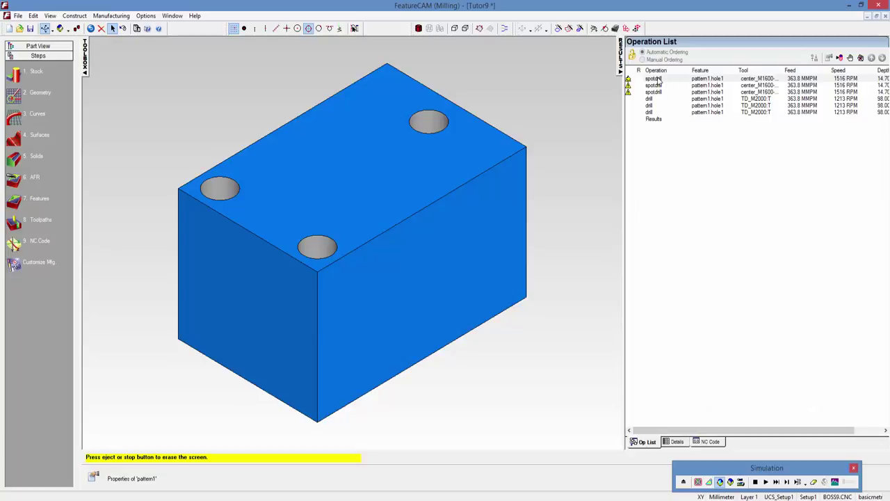
double_click(657, 79)
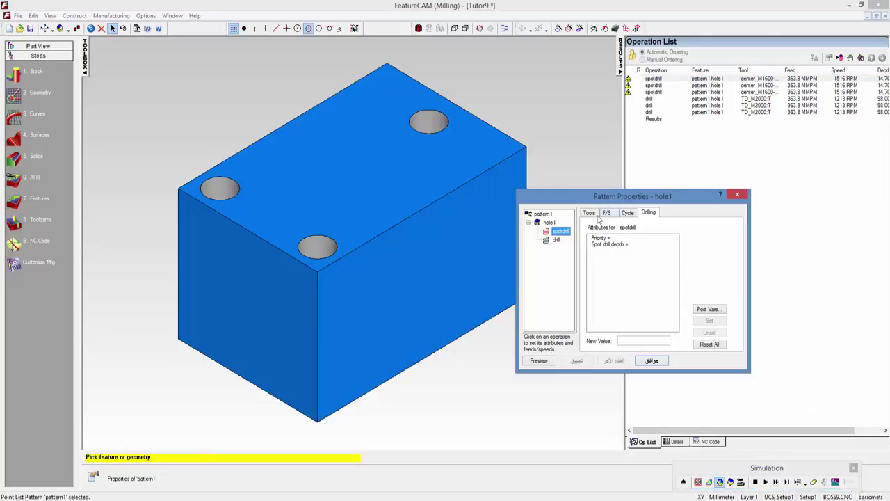
click(595, 215)
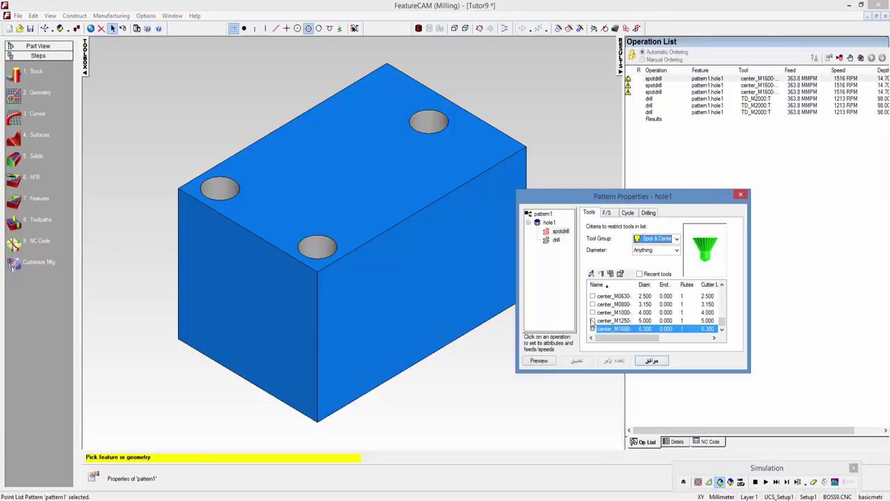
click(591, 321)
click(652, 361)
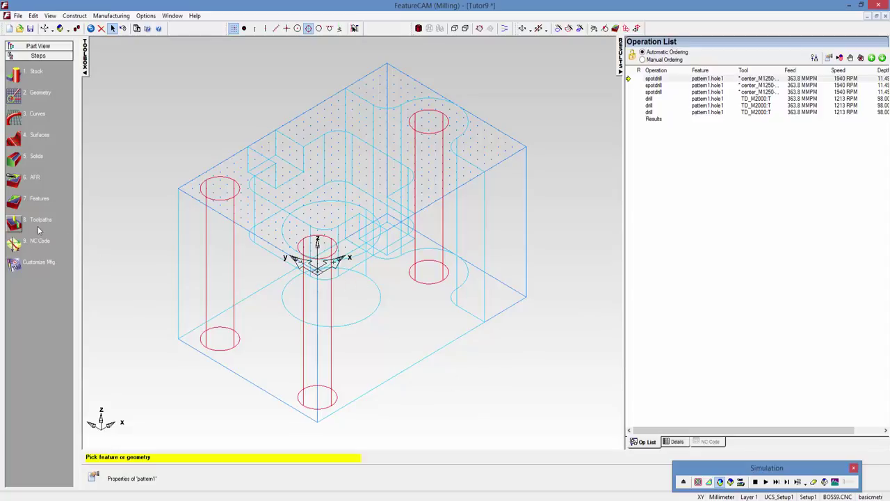
Step: Rerun the drilling simulation using the new center_M1250 spot drill
click(765, 482)
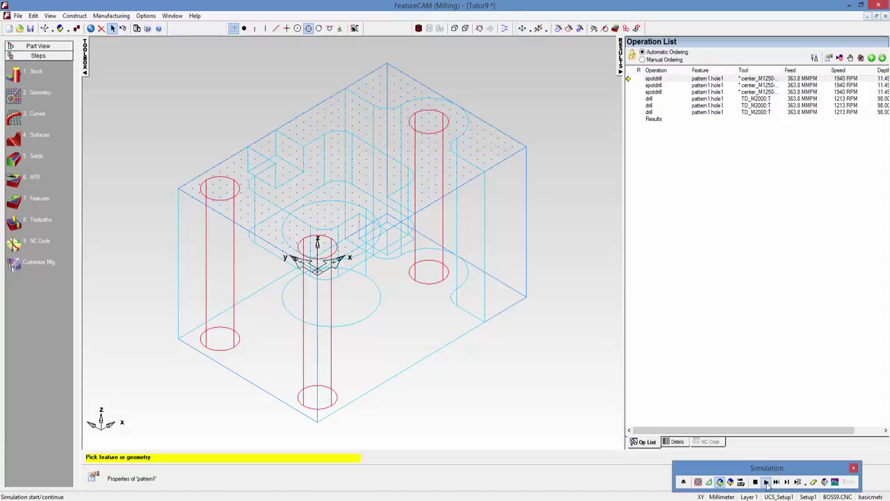
click(399, 316)
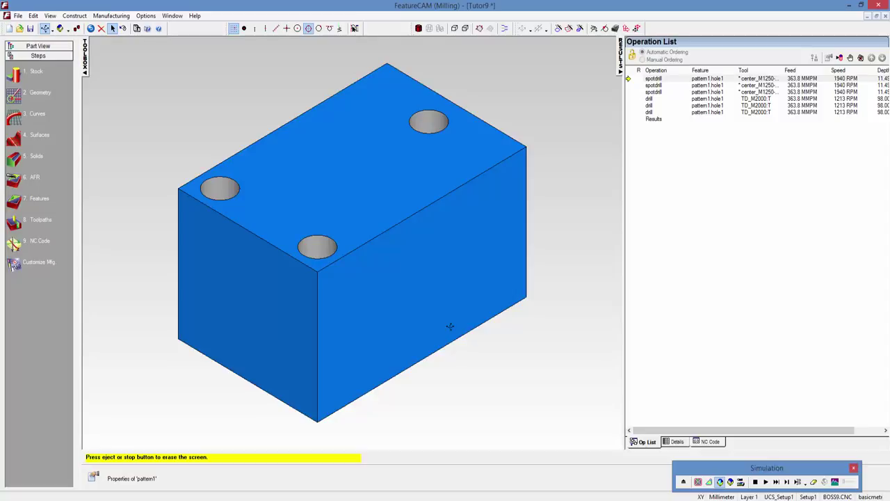
Step: Close the simulation and add pocket1 and pocket2 through automatic pocket recognition
click(682, 482)
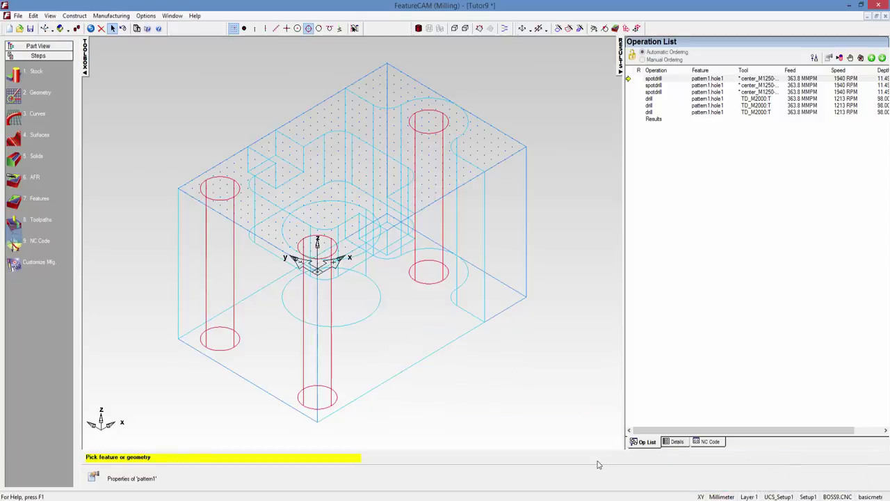
click(32, 199)
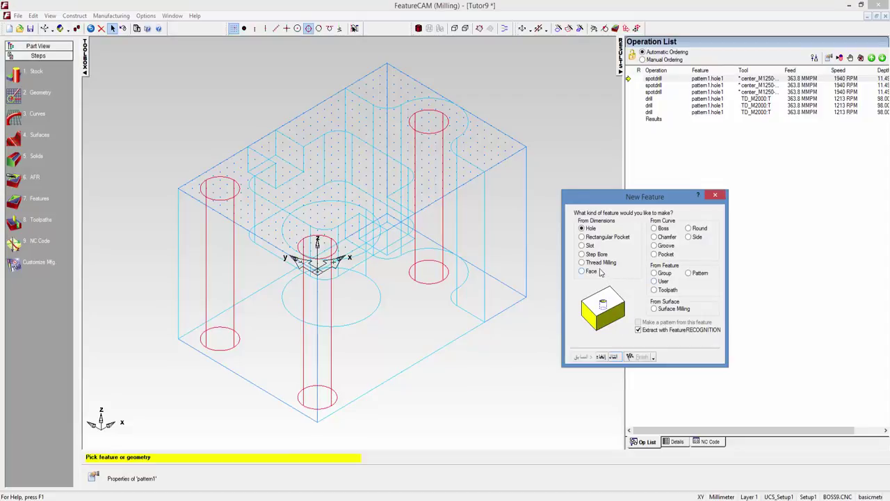
click(654, 254)
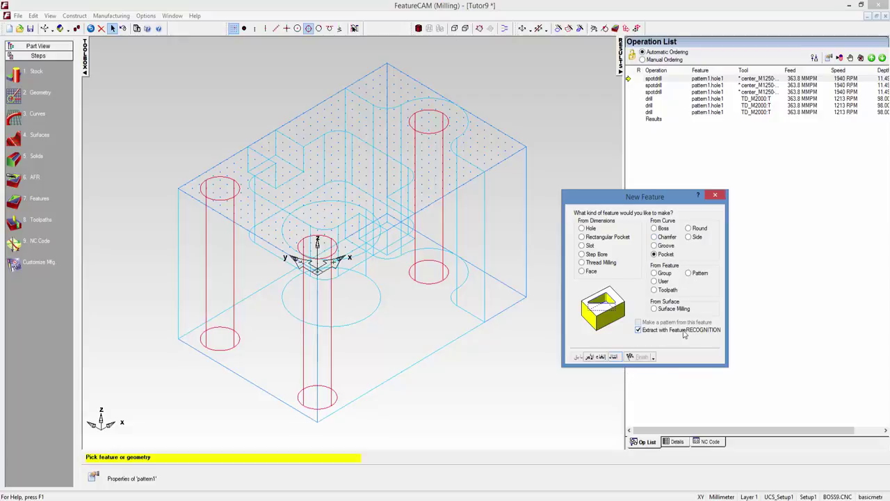
click(612, 357)
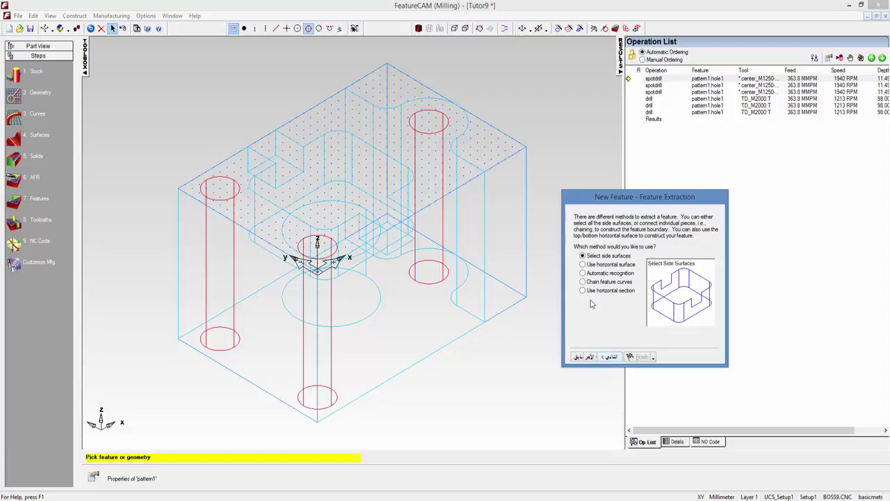
click(584, 273)
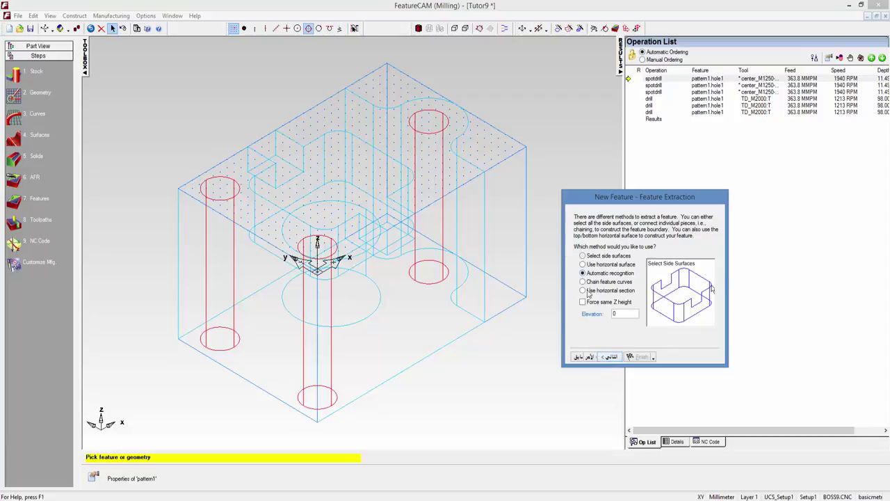
click(611, 356)
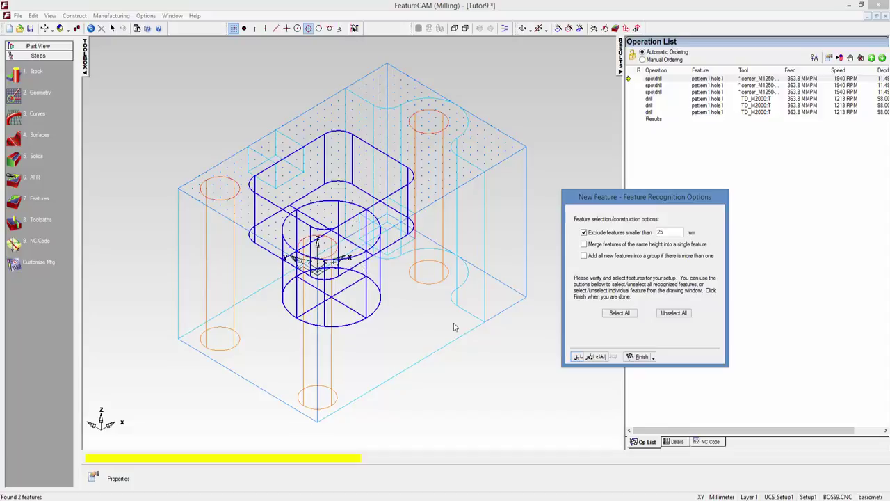
click(610, 317)
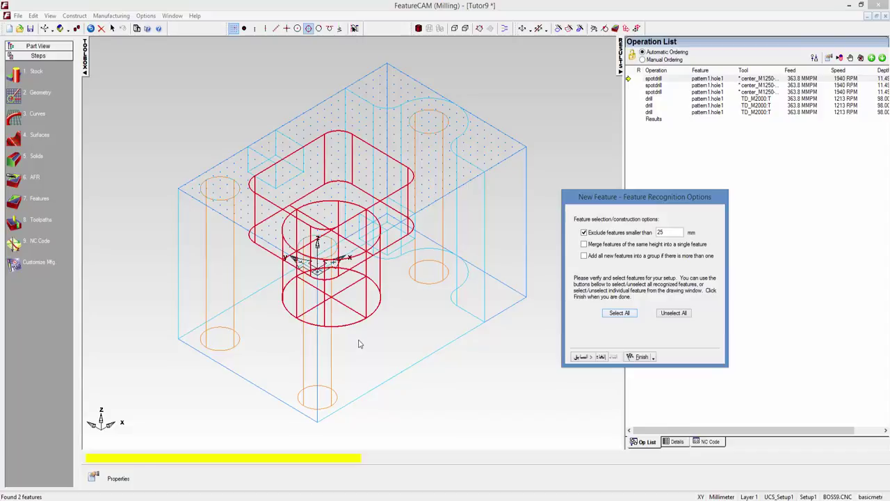
click(639, 358)
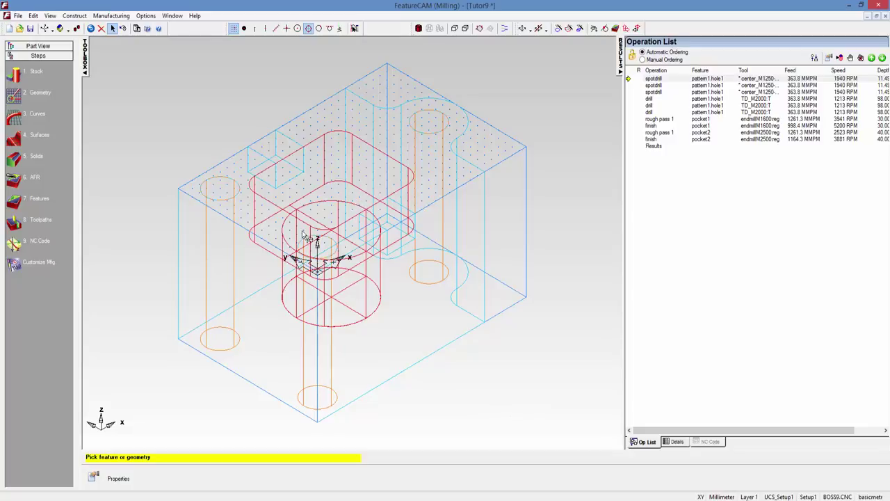
Step: Simulate the full program, machining the three holes and the stepped pocket into the stock
click(18, 223)
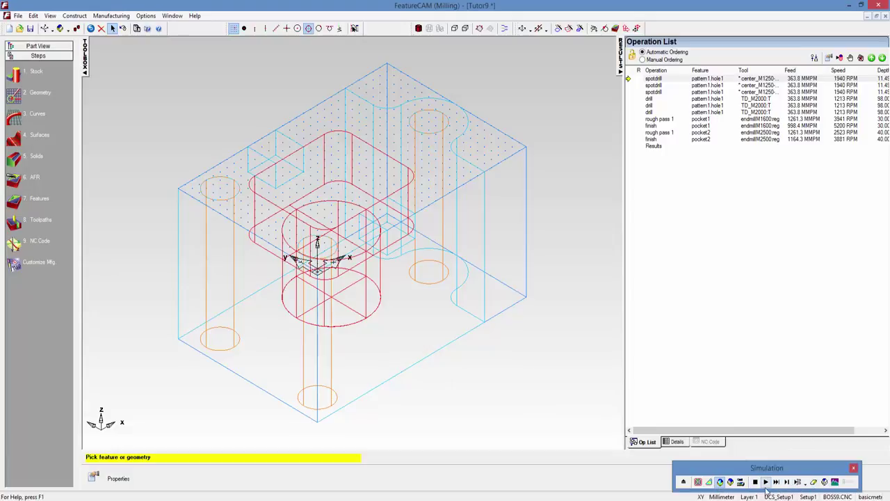
click(720, 482)
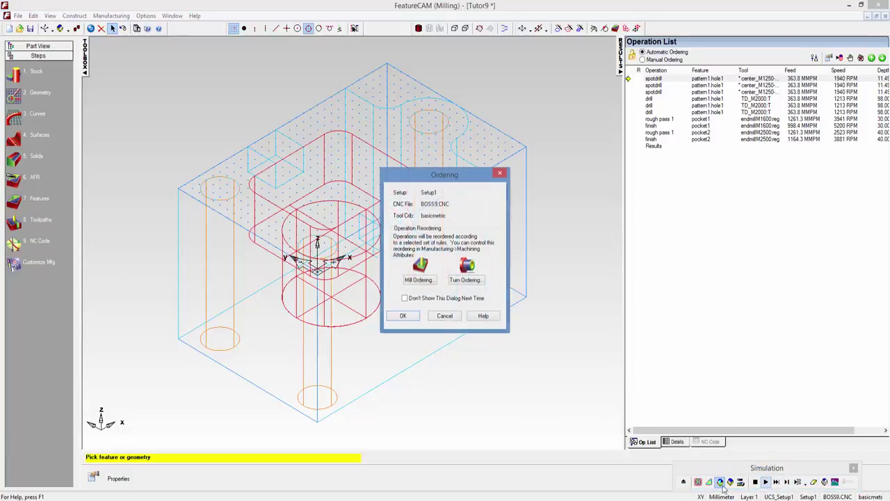
click(403, 316)
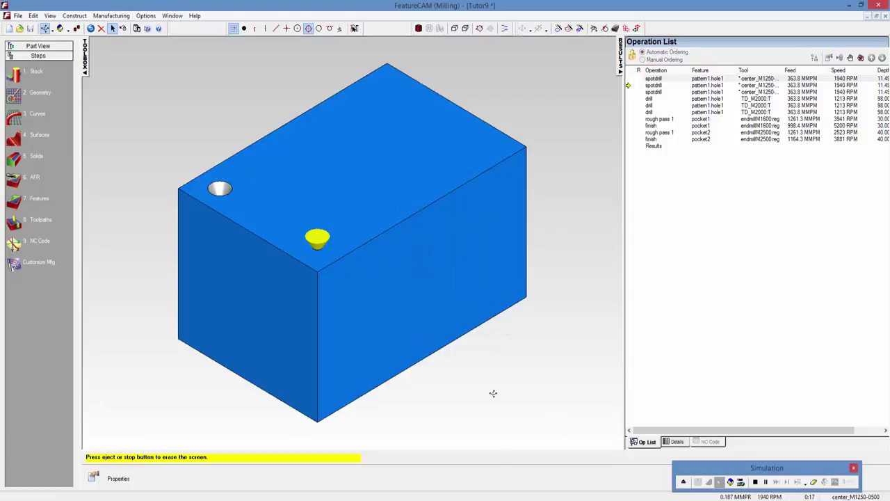